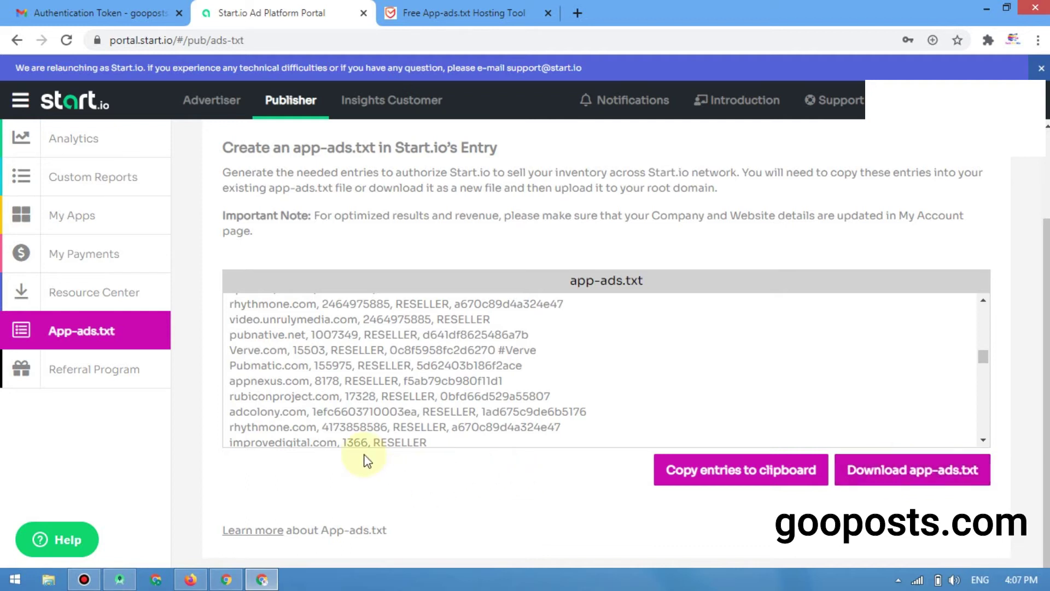
Confirm app-ads.txt is in the startapp.gooposts.com folder, then view the dashboard with primary domain gooposts.com.
click(226, 579)
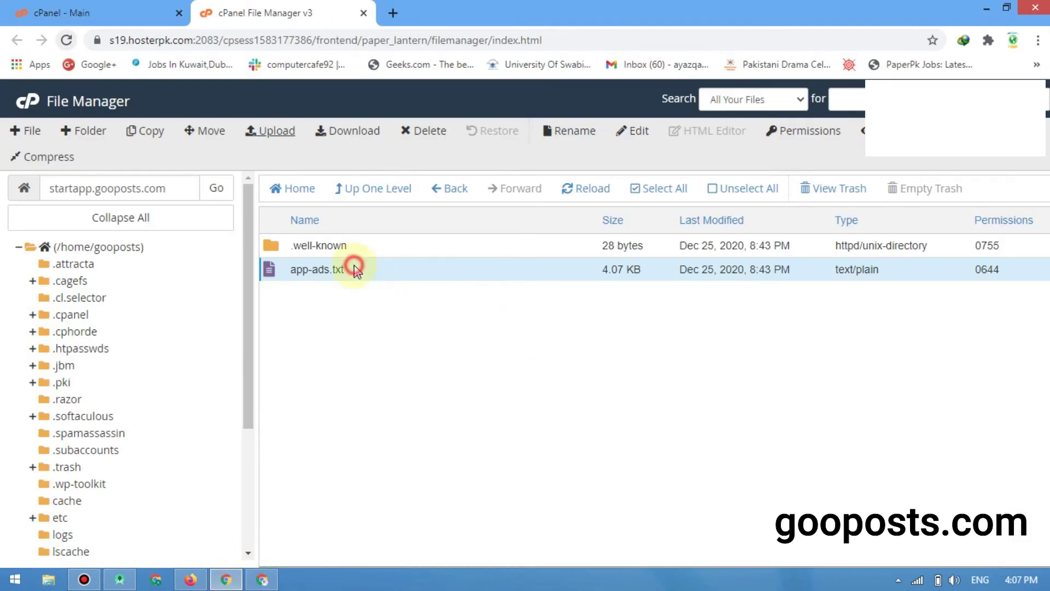
click(347, 269)
click(369, 280)
click(87, 12)
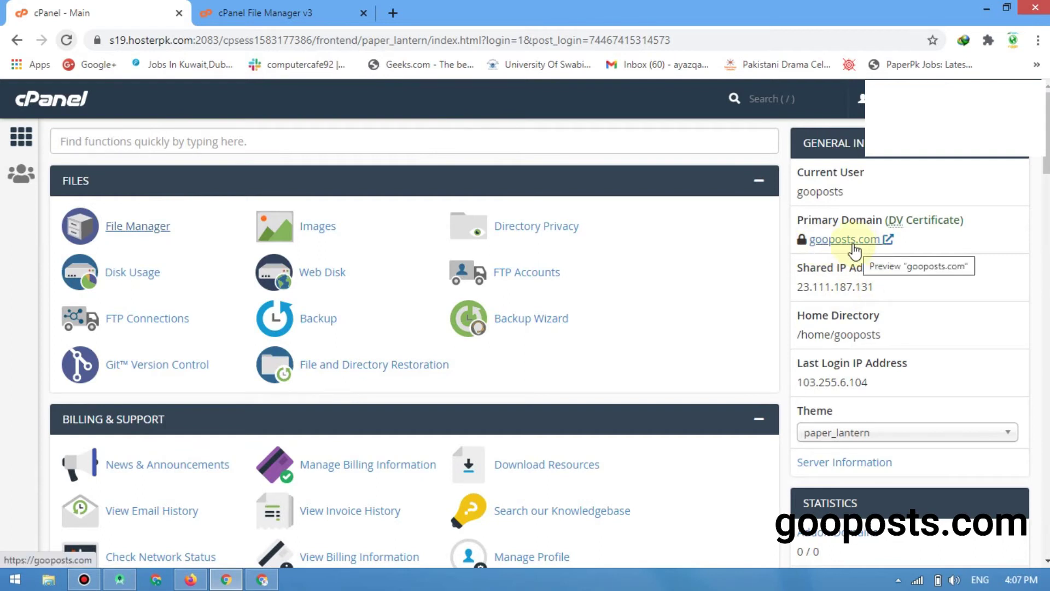
click(125, 224)
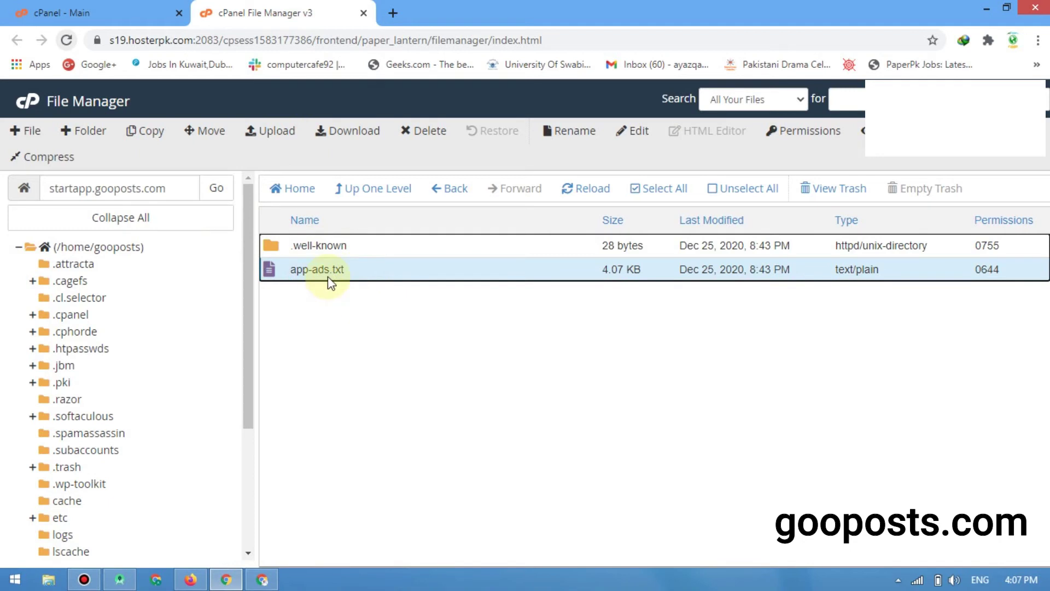
click(102, 10)
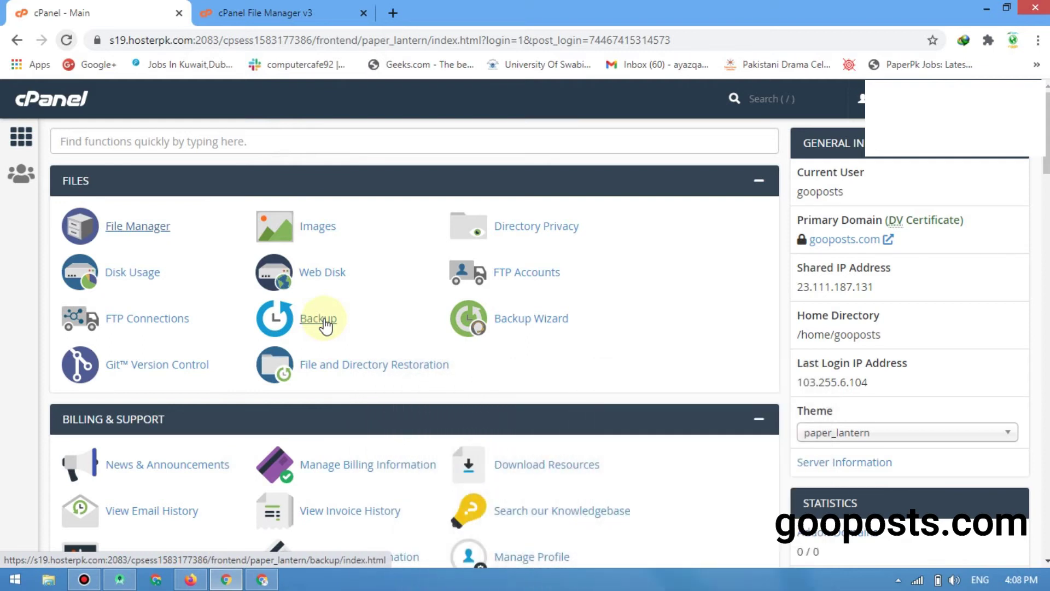
click(190, 579)
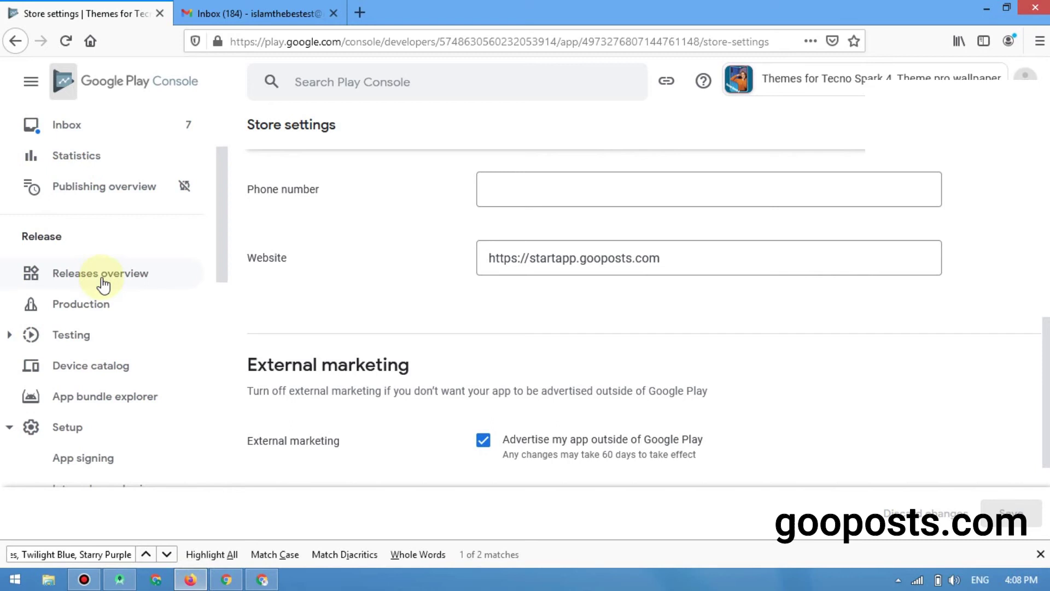
scroll(103, 283, down, 4)
scroll(102, 281, down, 3)
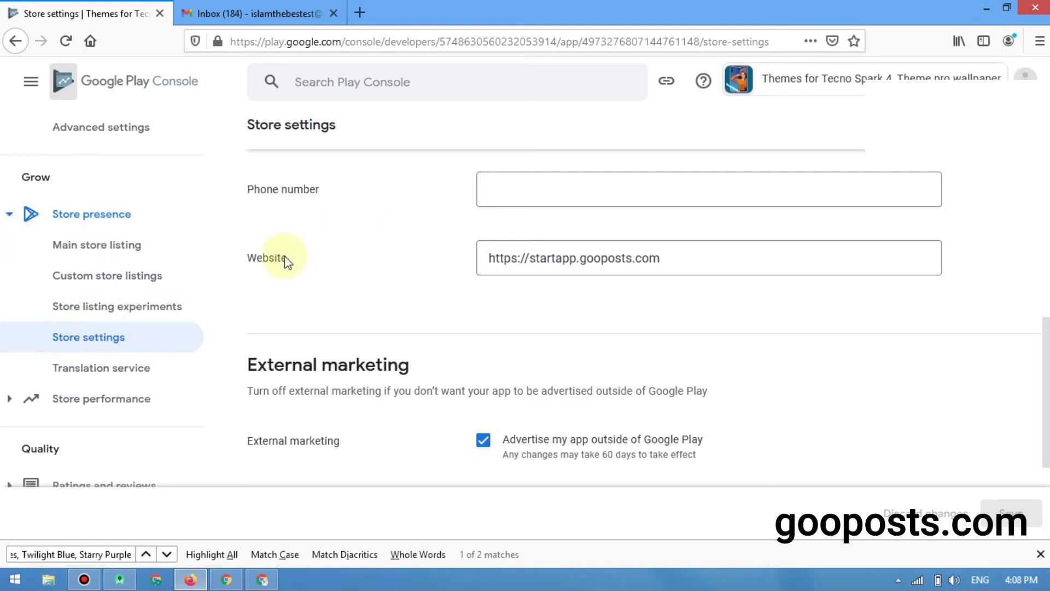
drag(665, 257, 489, 267)
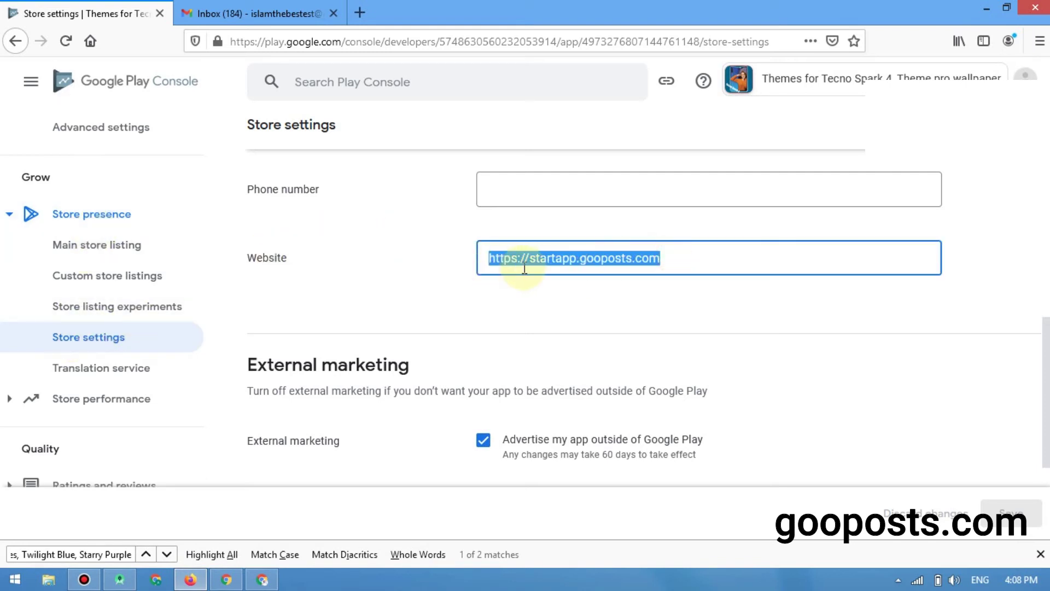
triple_click(541, 258)
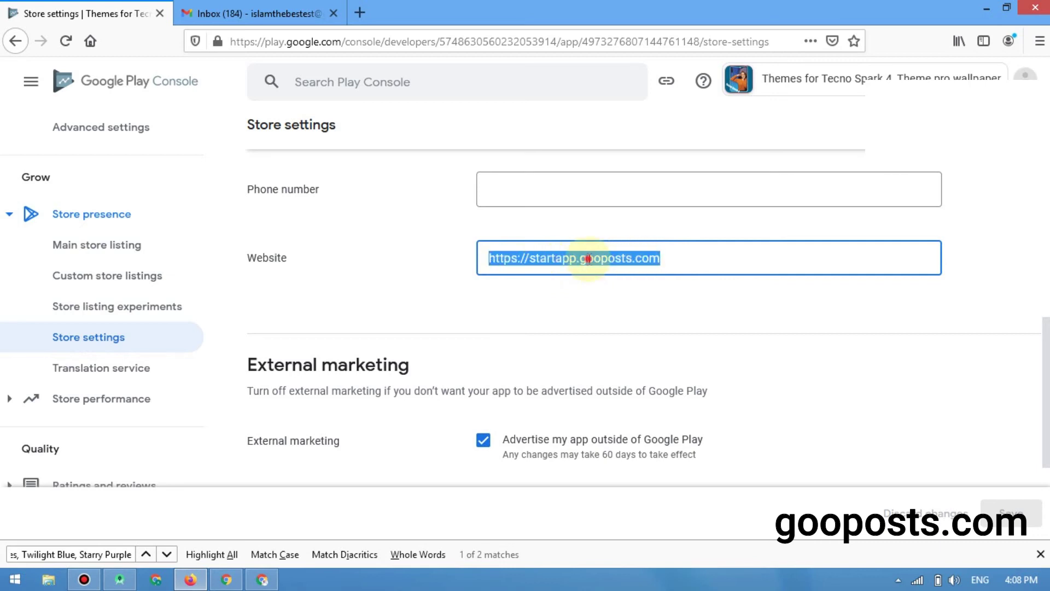
click(585, 258)
drag(690, 258, 481, 258)
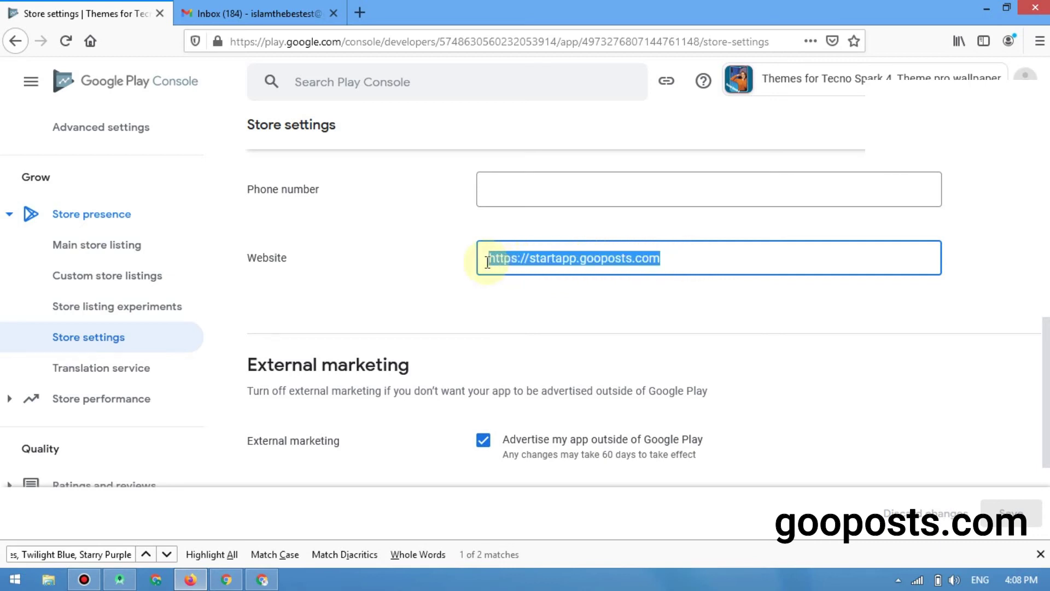
triple_click(586, 258)
click(551, 258)
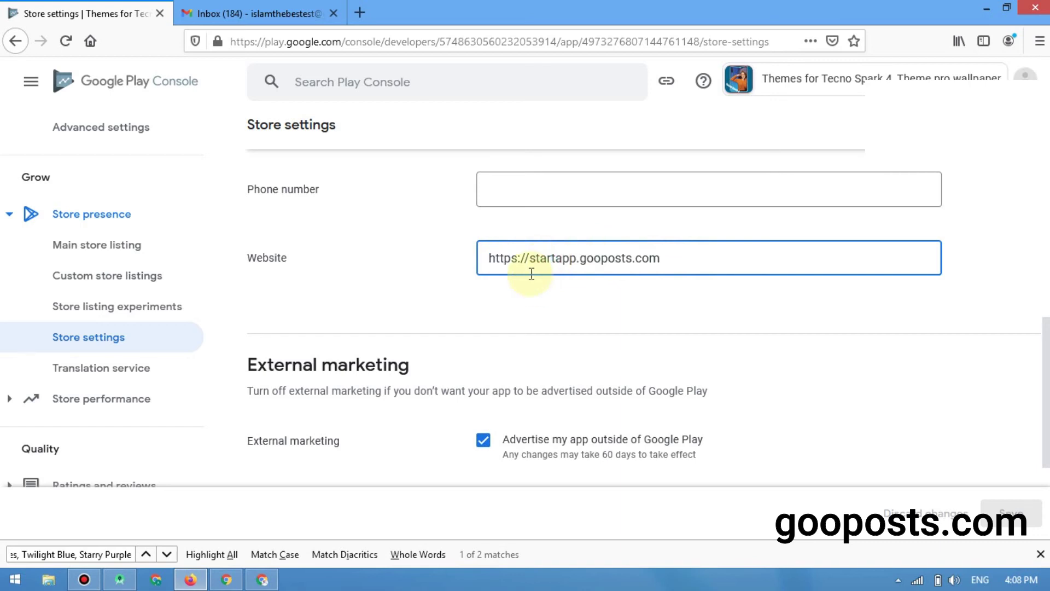
click(261, 581)
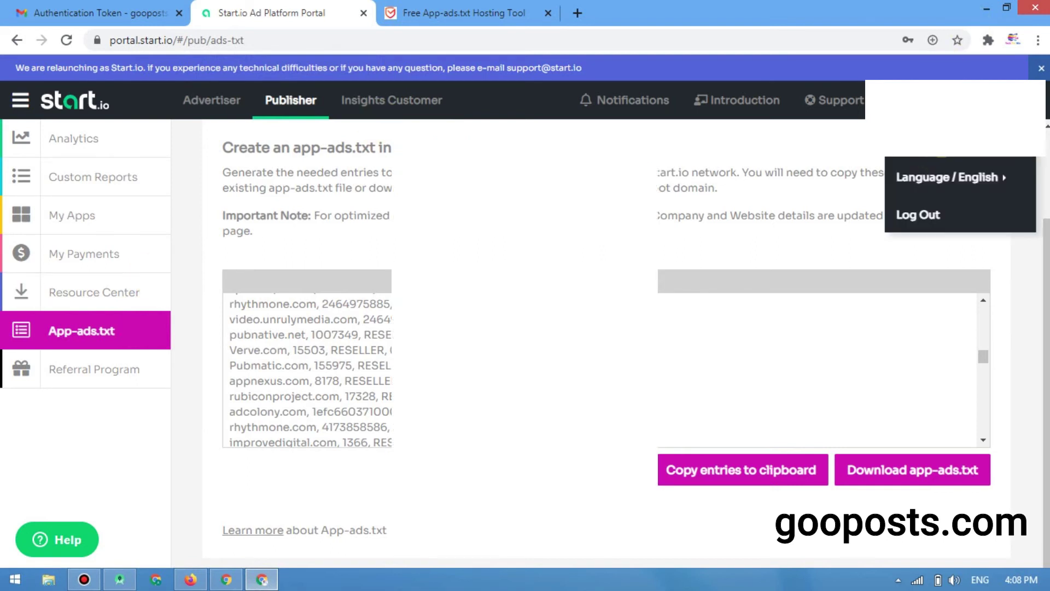
Replace the Start.io account settings Website field with the copied Play Console web address.
click(930, 138)
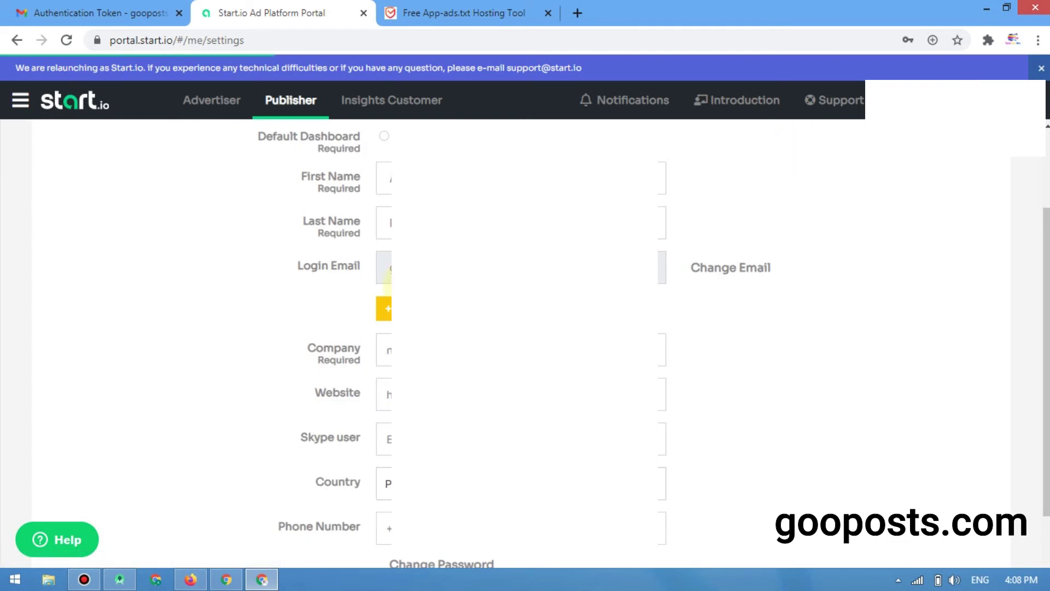
scroll(355, 307, down, 2)
click(341, 296)
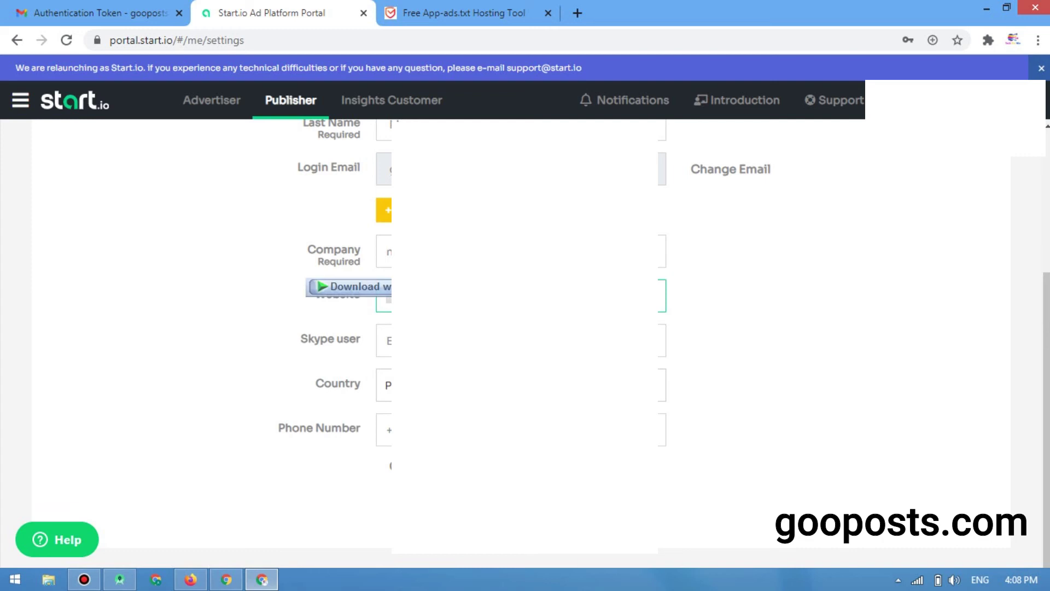
key(ctrl+v)
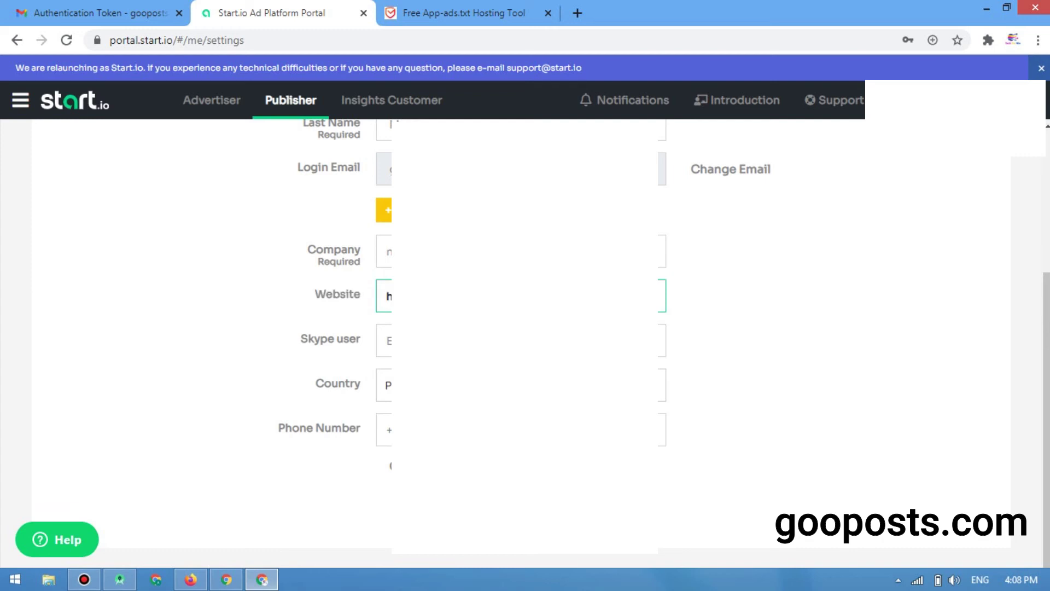
triple_click(384, 298)
key(ctrl+v)
click(342, 296)
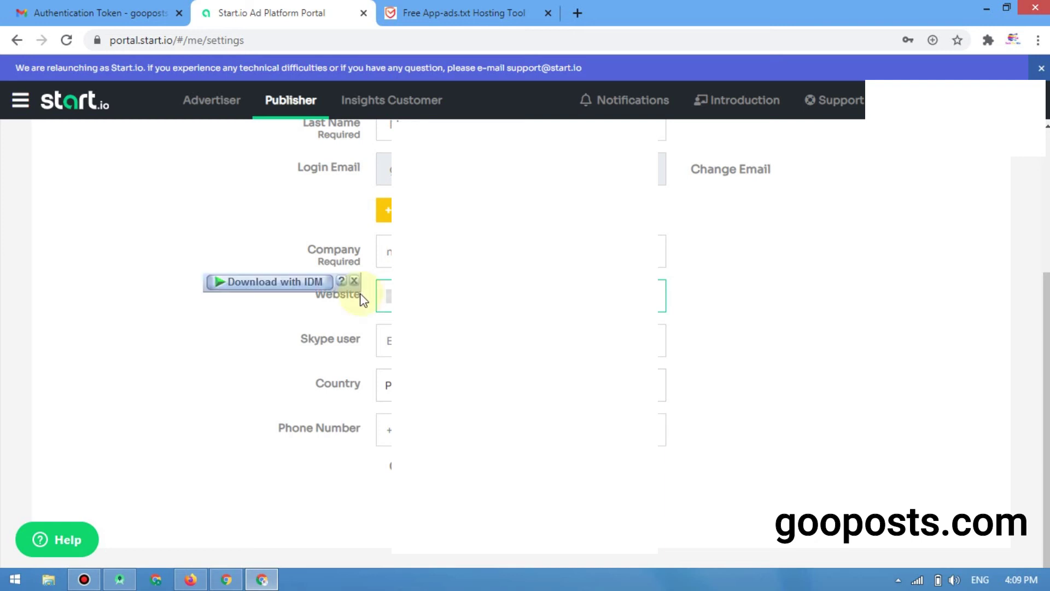